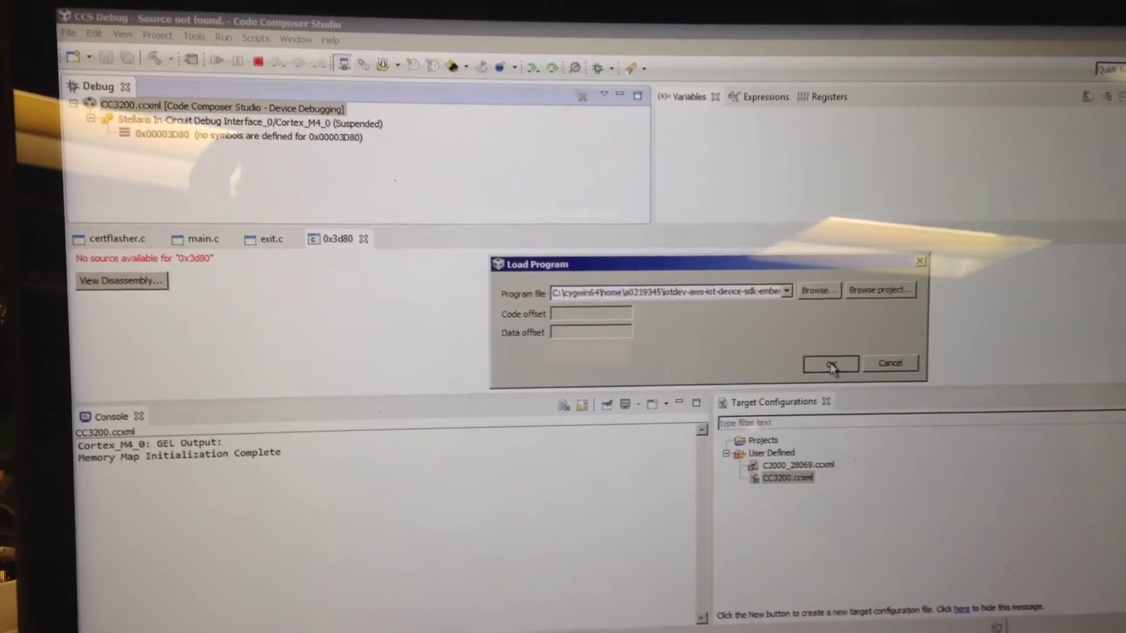
# Step: Load the certflasher program onto the CC3200 so it flashes the certificates and key
pyautogui.click(829, 363)
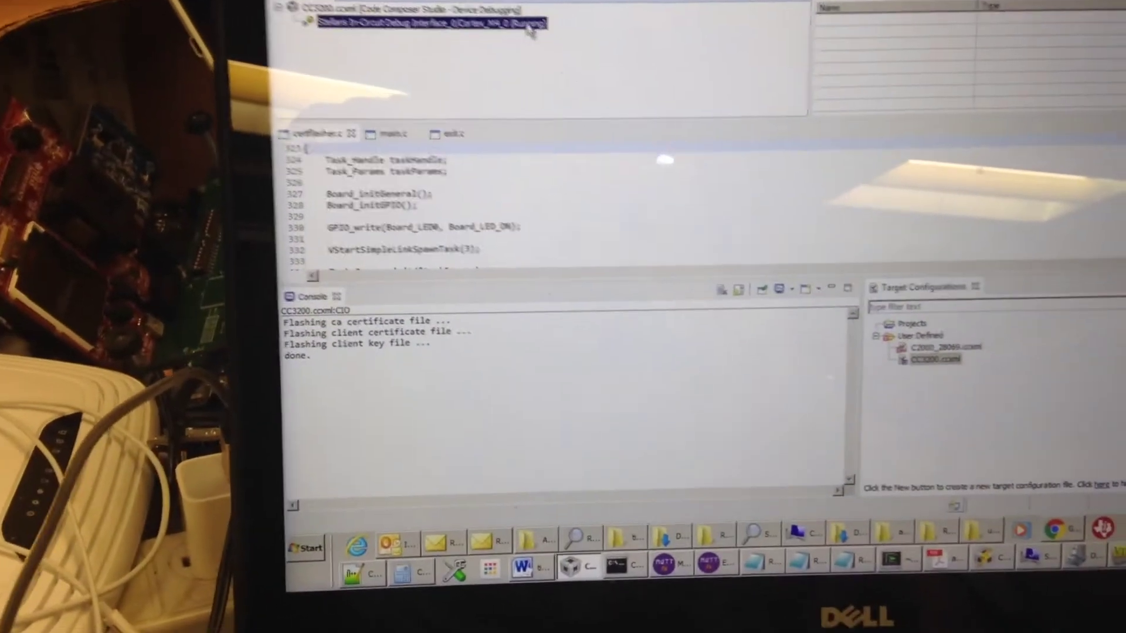
# Step: Reopen Load Program to load subscribe_publish_sample.out onto the board
pyautogui.click(290, 0)
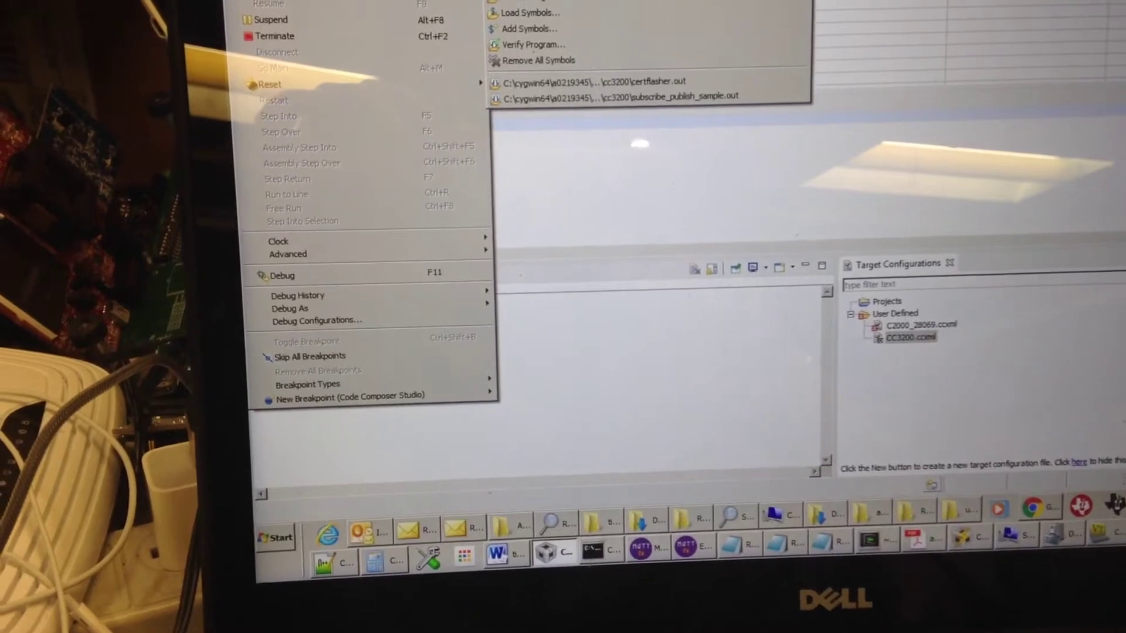
pyautogui.click(528, 0)
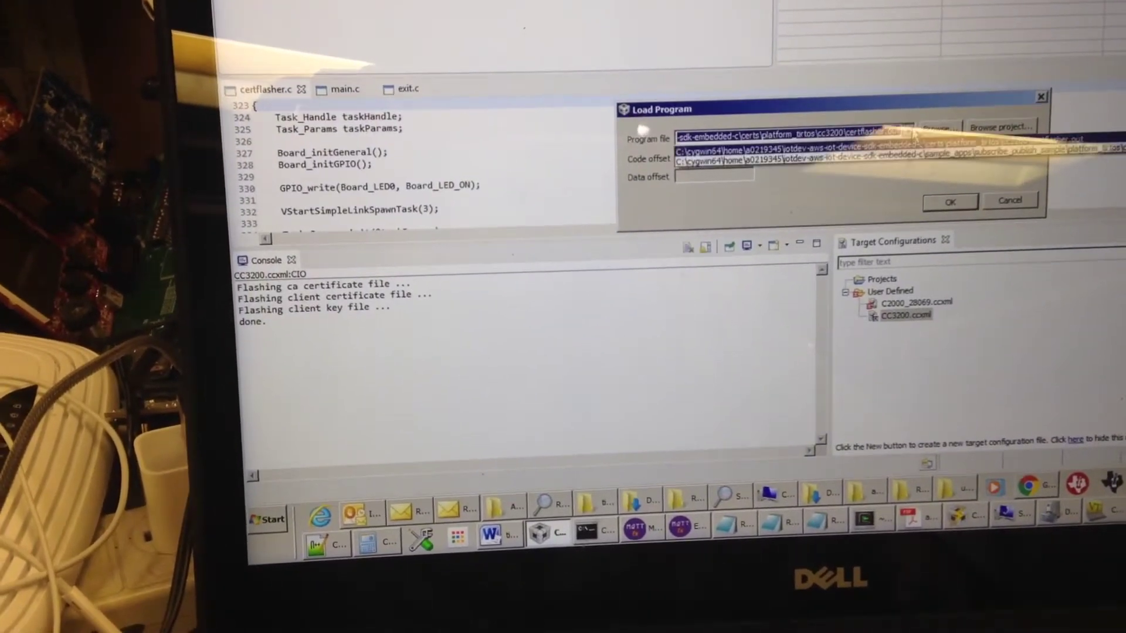